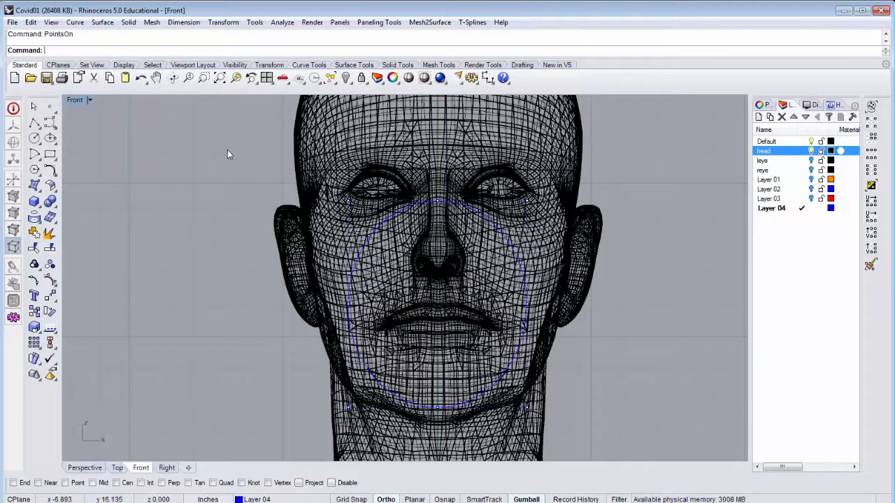
Lower the ellipse's five upper control points along the nose bridge and turn off its control points.
drag(514, 285, 577, 328)
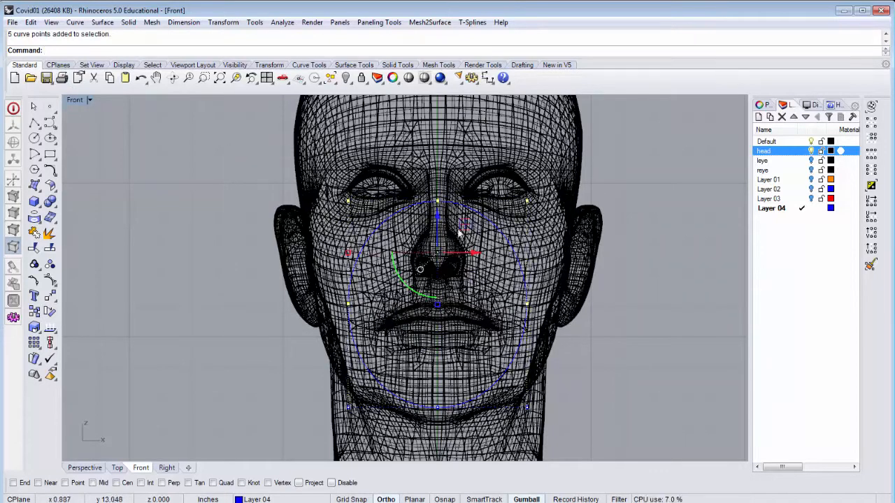
drag(437, 219, 451, 231)
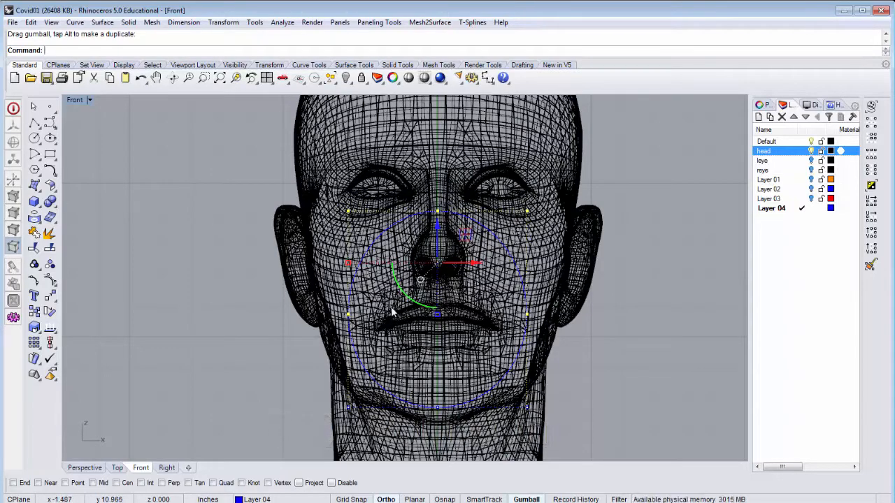
Project the adjusted ellipse onto the head polysurface from the Front view.
click(492, 234)
click(521, 256)
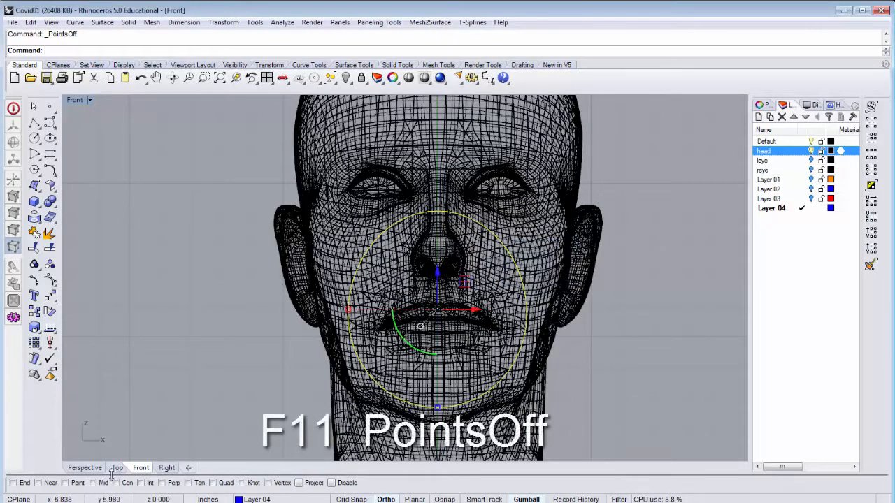
click(84, 468)
right_drag(183, 384, 223, 363)
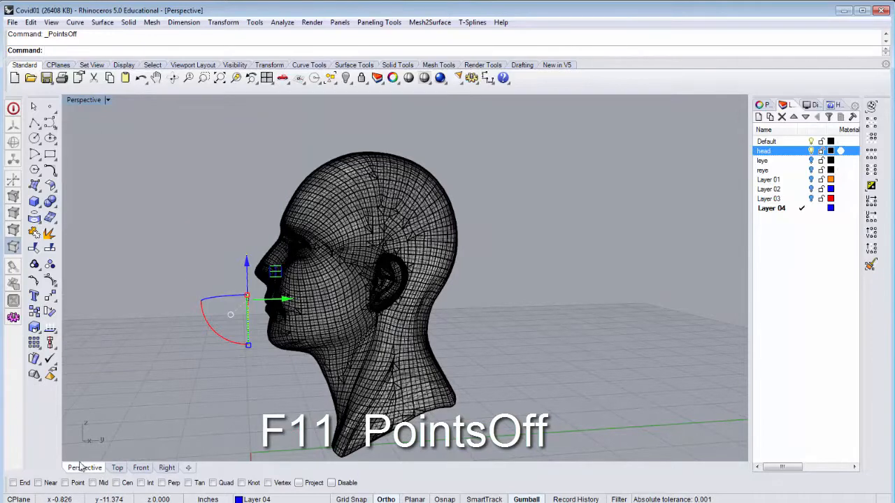
click(141, 470)
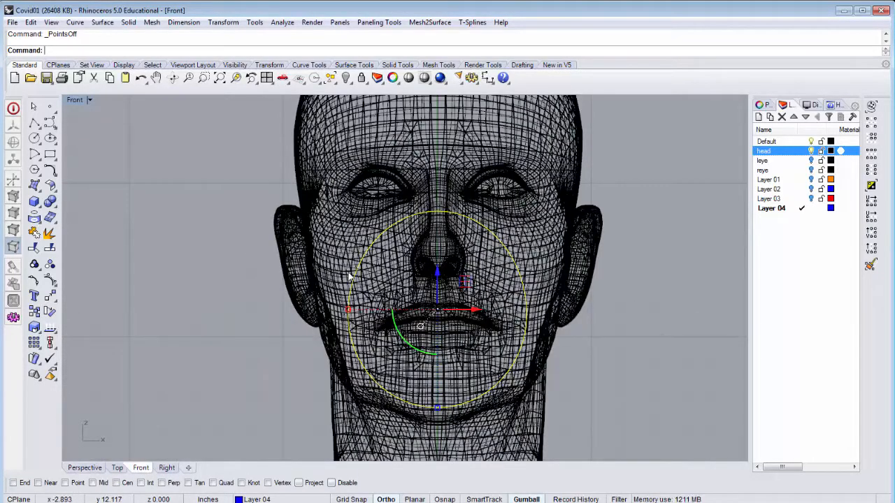
text(ject)
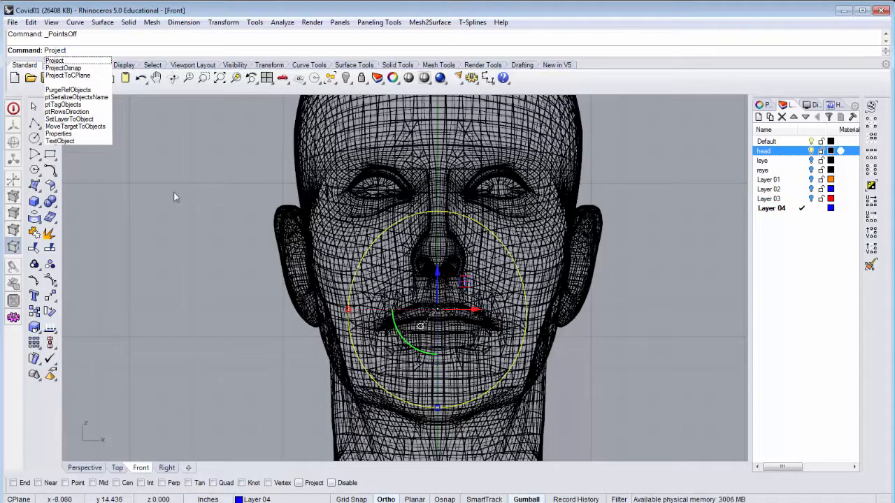
key(Return)
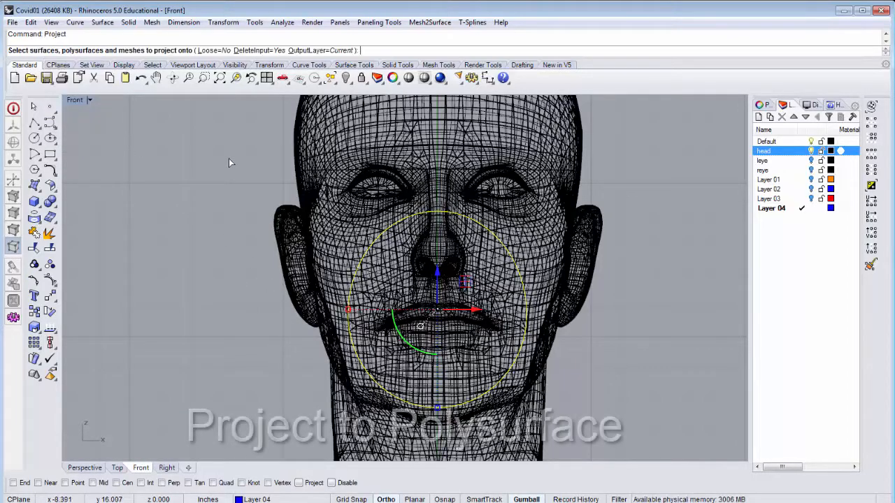
click(441, 172)
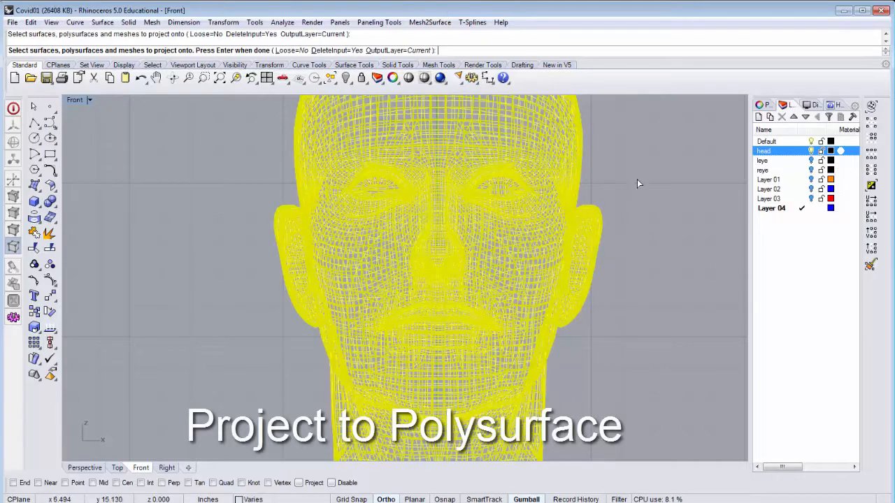
key(Return)
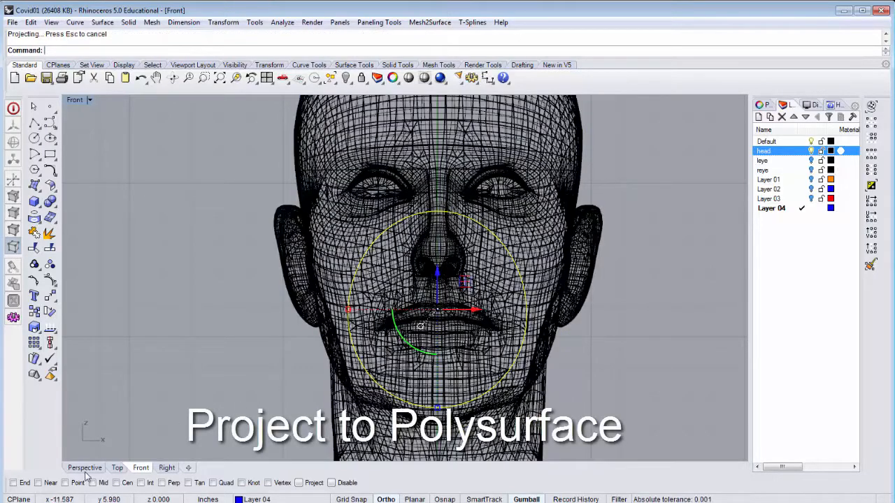
Delete the projected curve on the back of the head, keeping the one on the face.
click(85, 471)
right_drag(223, 376, 191, 367)
click(514, 317)
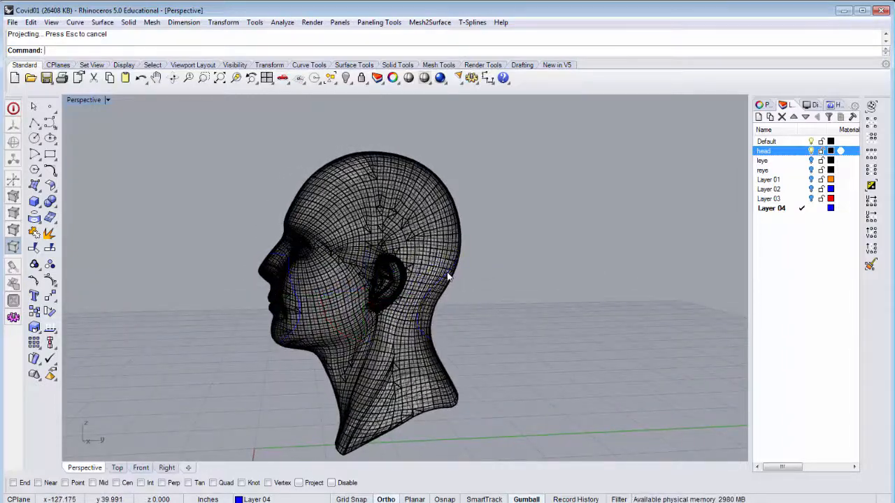
click(448, 278)
click(489, 302)
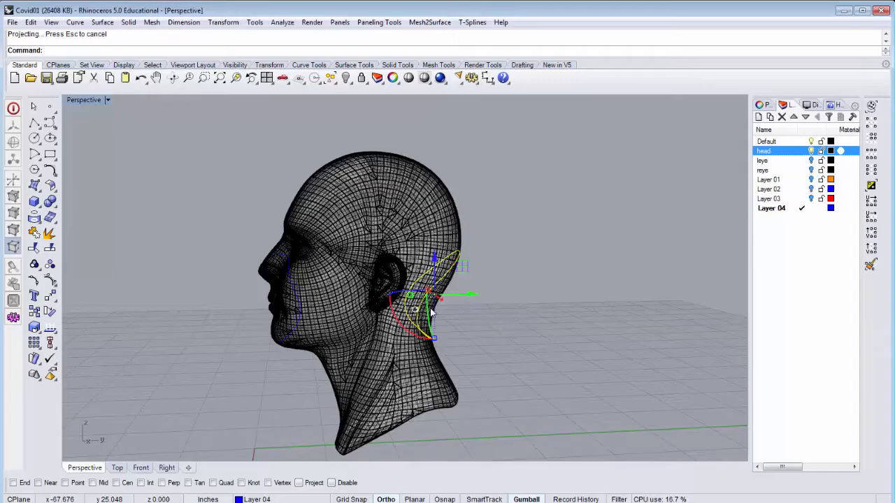
right_drag(349, 319, 486, 315)
right_drag(544, 393, 416, 307)
scroll(297, 340, up, 5)
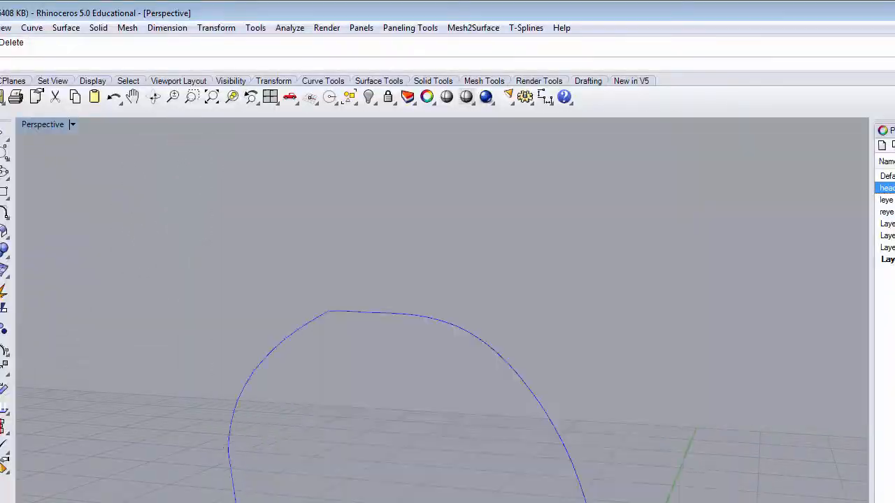
Hide the head layer and inspect the control point density of the projected face curve, turning its points off when done.
right_drag(546, 295, 438, 335)
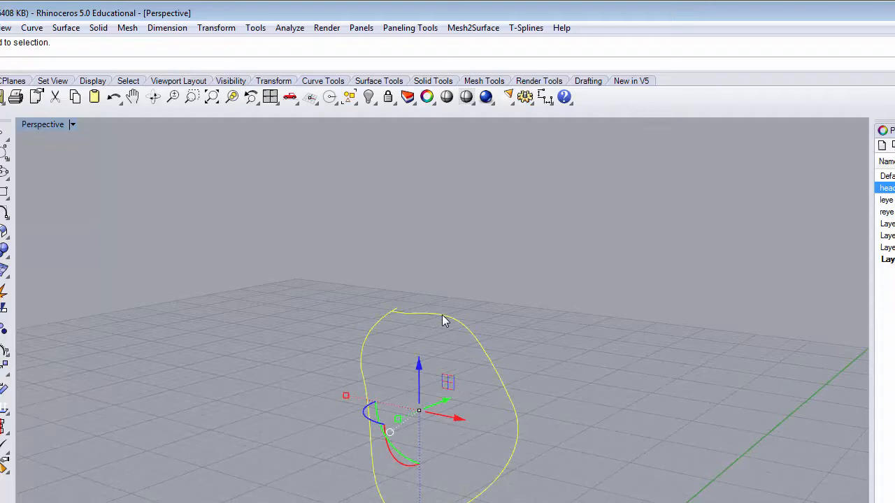
right_click(376, 68)
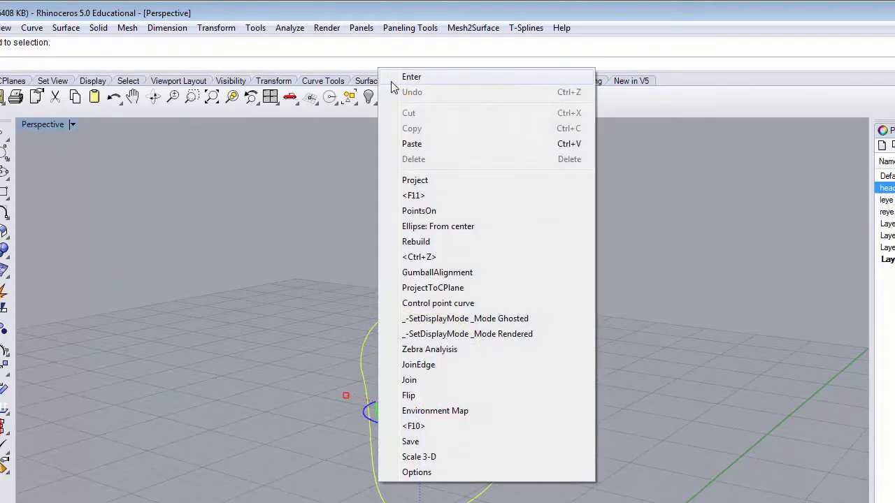
click(428, 211)
scroll(405, 320, up, 3)
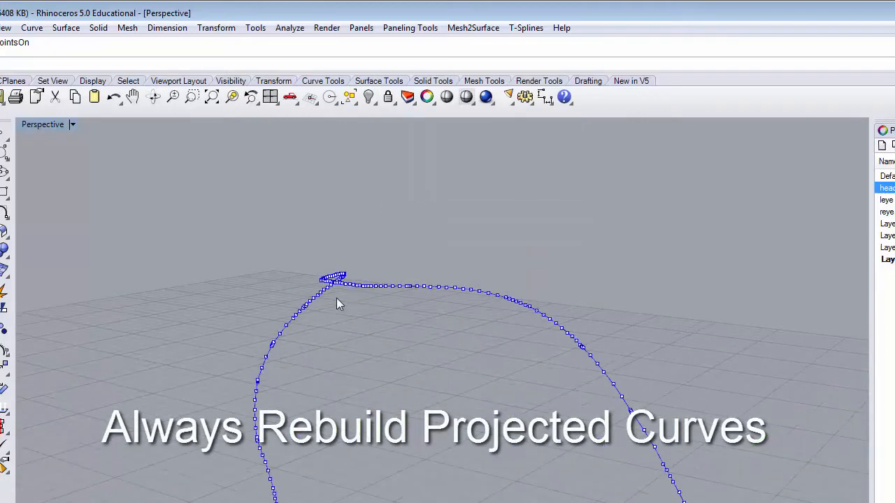
right_drag(336, 299, 335, 277)
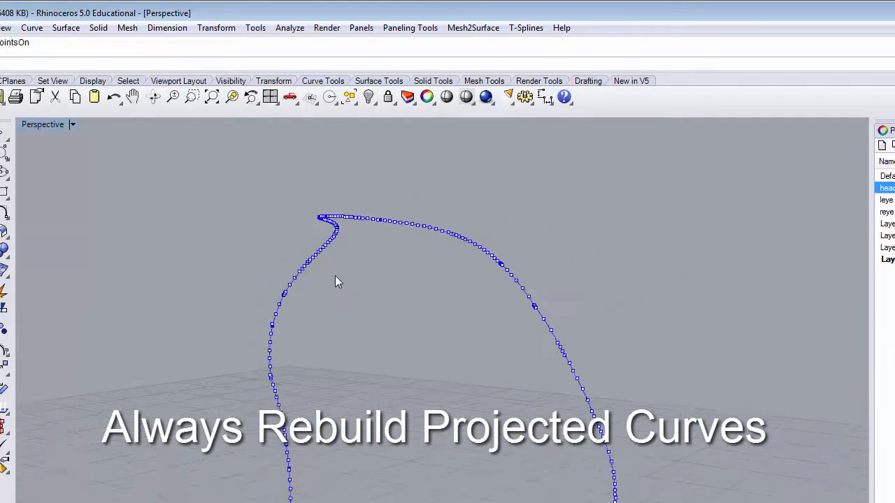
scroll(335, 276, down, 2)
right_drag(474, 429, 698, 364)
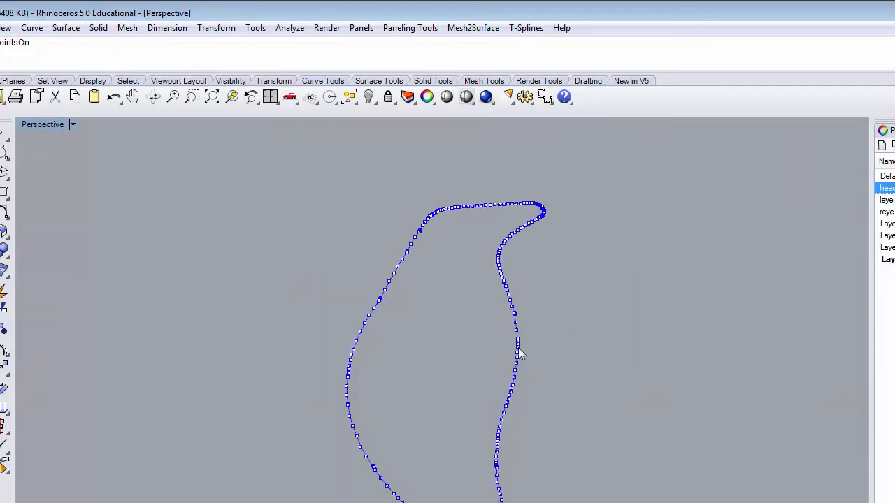
right_drag(518, 348, 273, 396)
scroll(342, 475, up, 6)
scroll(343, 476, down, 2)
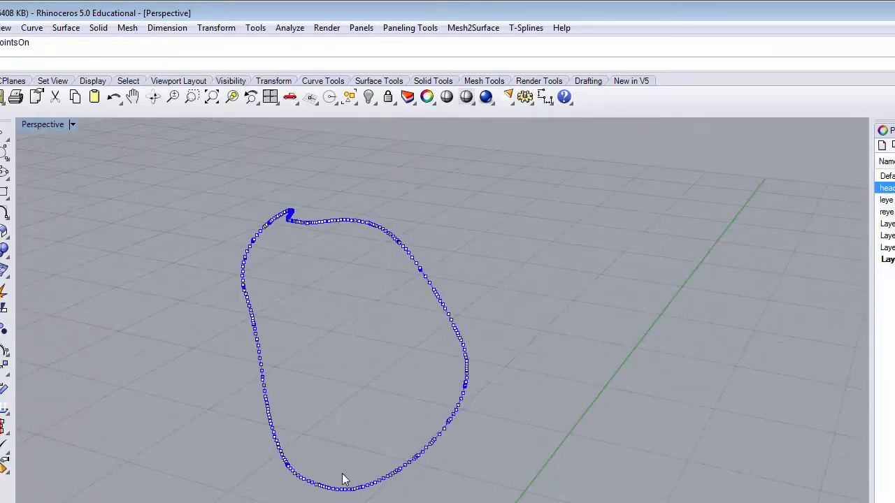
key(F11)
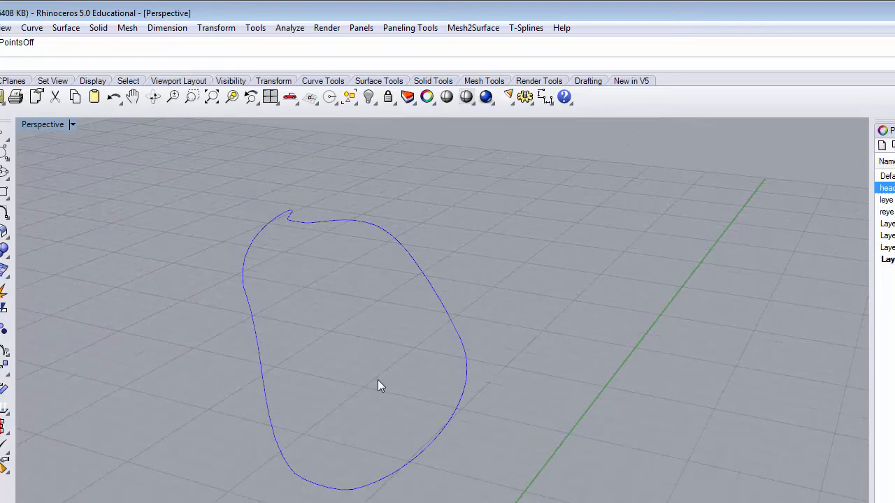
Rebuild the projected curve with a point count of 15 and degree 3, deleting the input, after trying a count of 20.
click(372, 224)
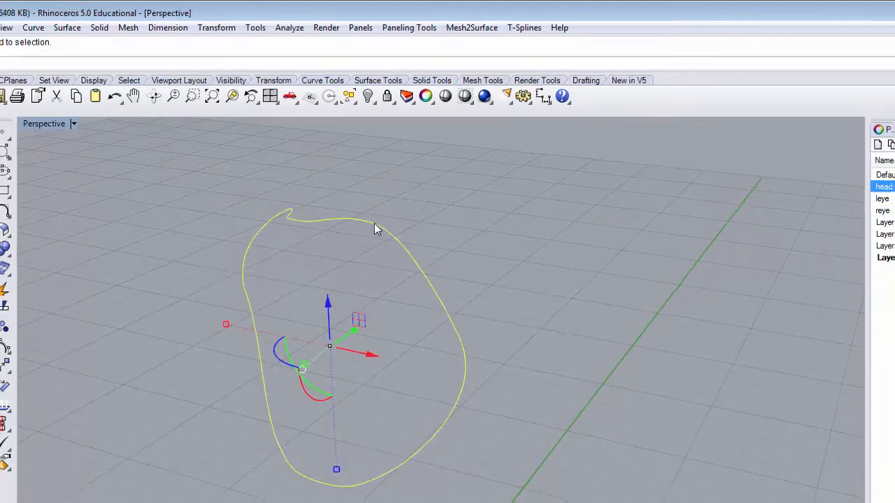
text(Rebuild)
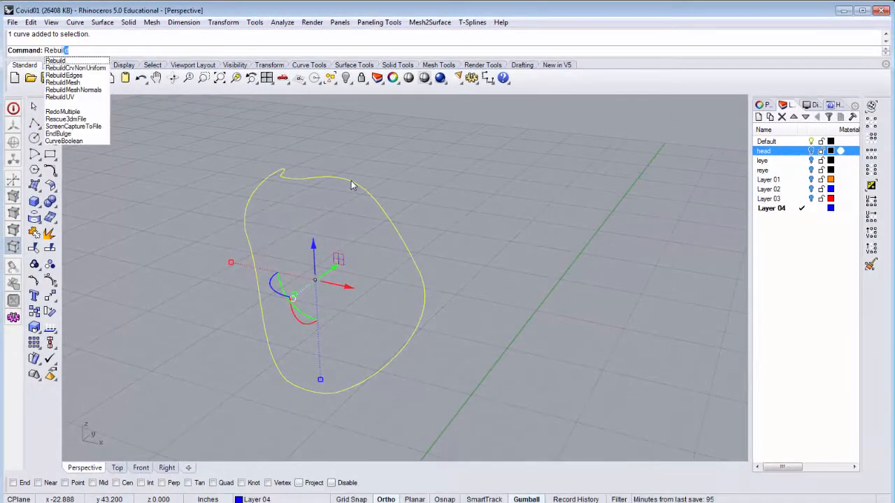
key(Return)
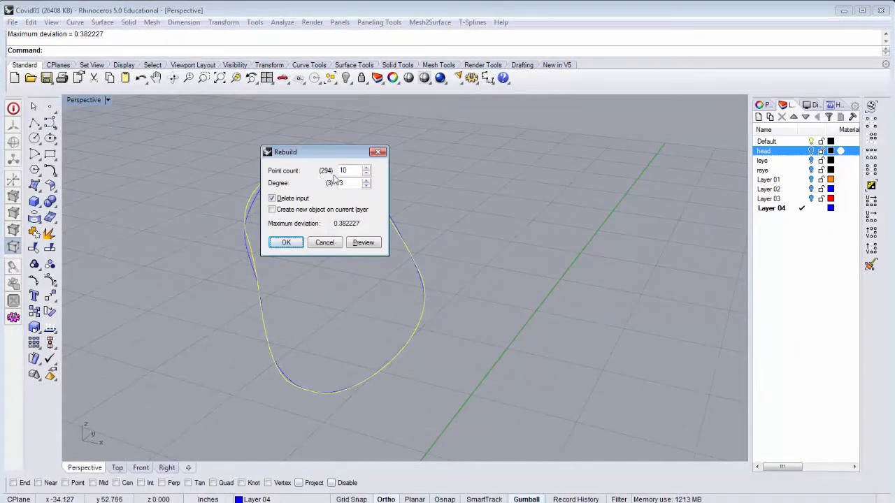
drag(323, 160, 546, 179)
right_drag(317, 210, 417, 210)
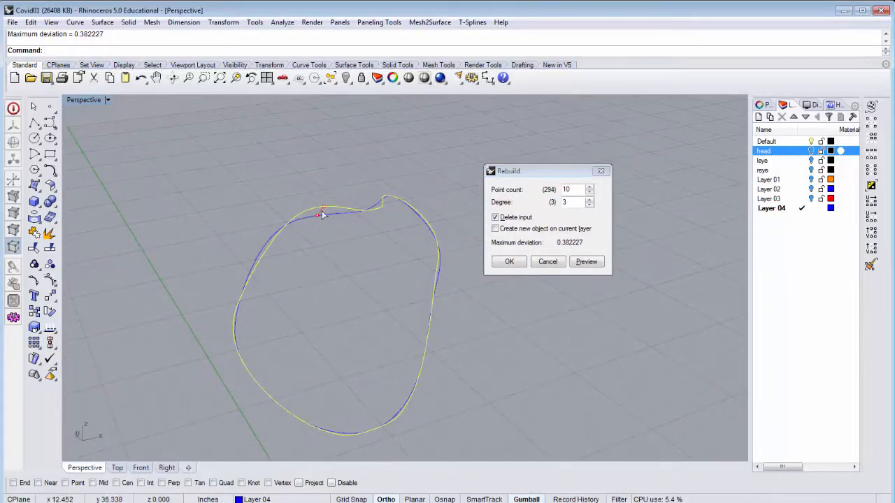
double_click(576, 189)
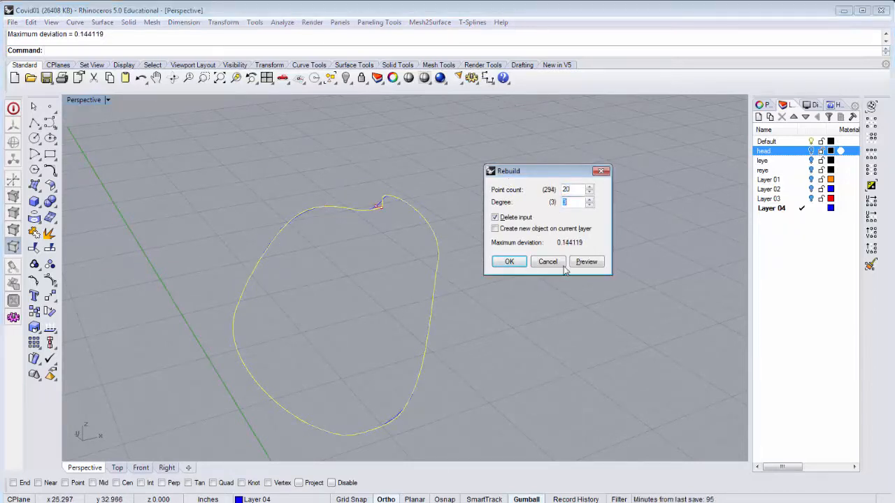
right_drag(438, 334, 365, 328)
double_click(576, 191)
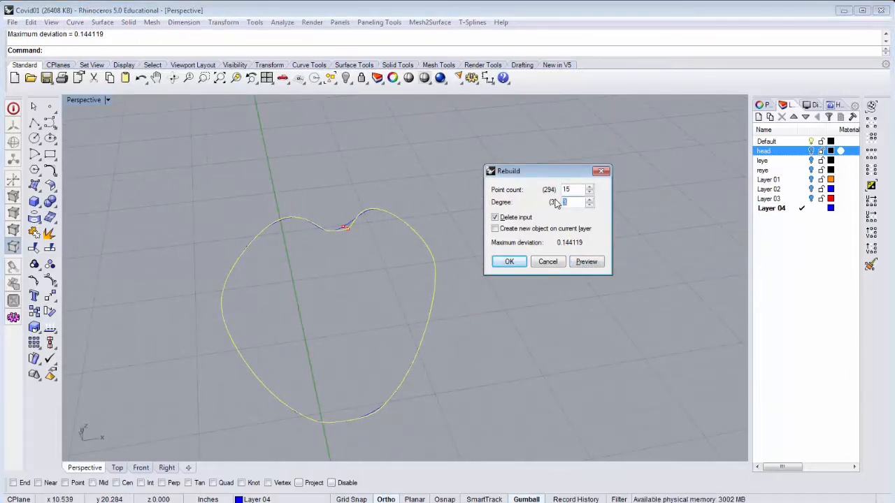
right_drag(324, 223, 348, 196)
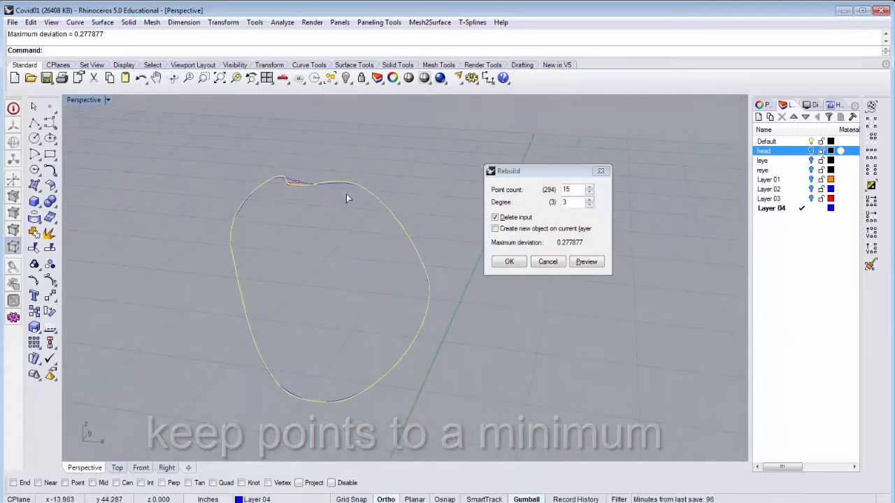
click(510, 263)
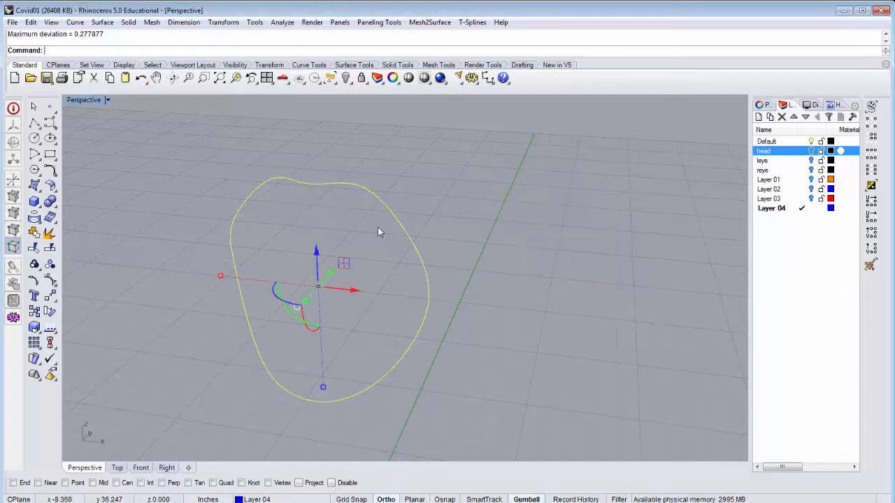
Show the rebuilt curve's control points and turn the head layer back on.
right_click(328, 52)
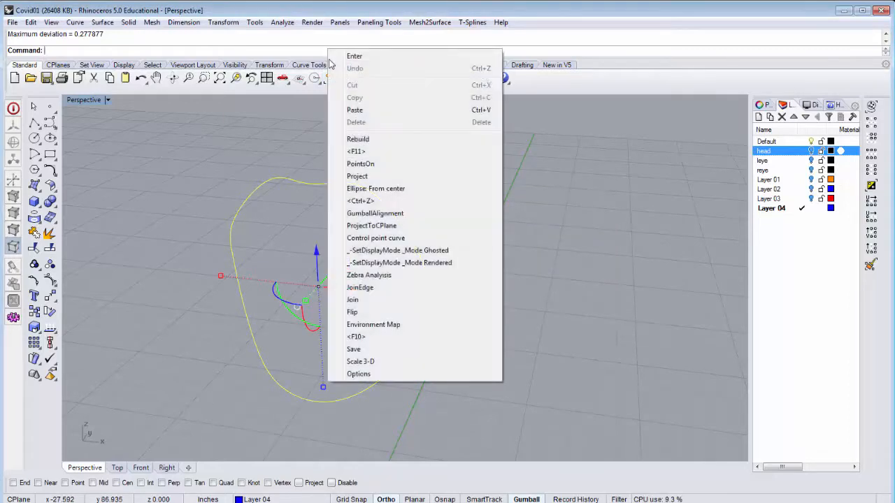
click(372, 165)
right_drag(381, 226, 569, 207)
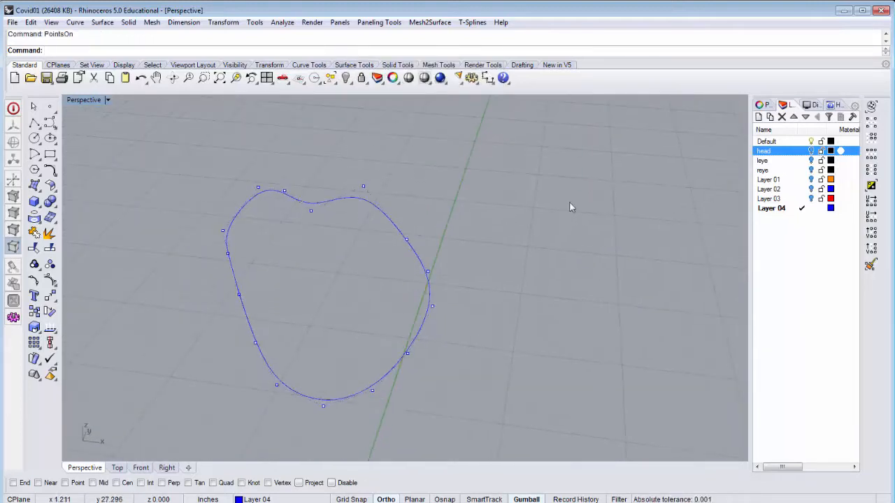
click(813, 151)
Examine how the rebuilt curve follows the face around the nose, cheeks and chin.
right_drag(453, 222, 321, 172)
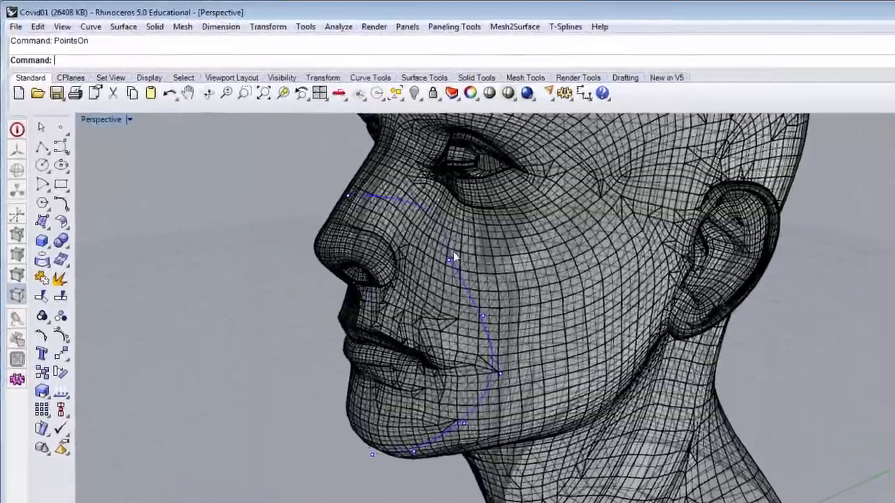
right_drag(374, 212, 413, 211)
right_drag(515, 263, 605, 275)
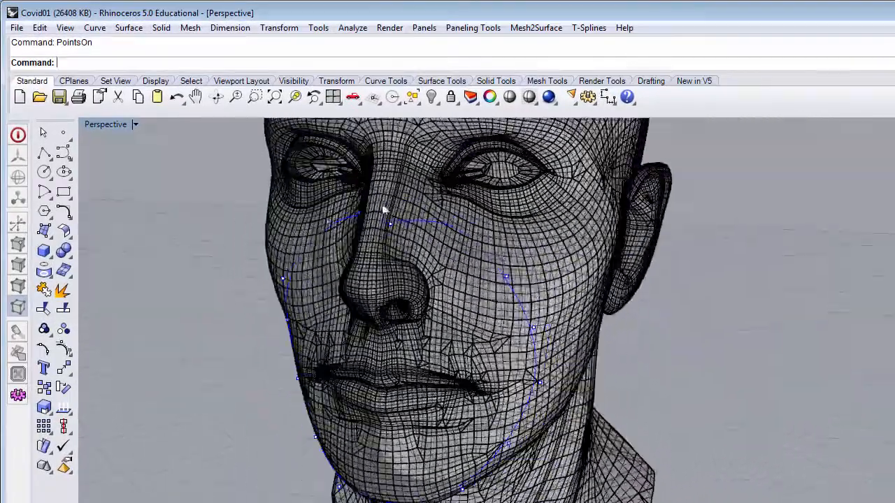
scroll(388, 210, up, 5)
scroll(395, 219, down, 5)
right_drag(399, 222, 451, 180)
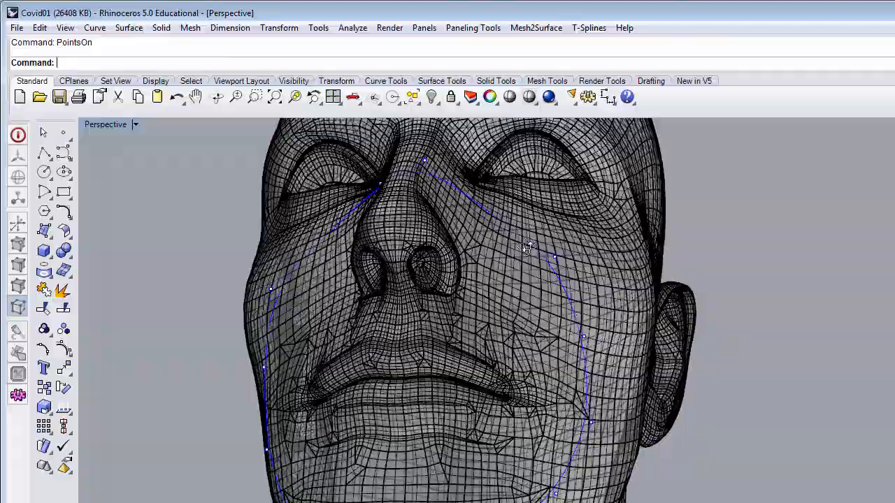
Turn off surface isocurves and surface edges for the Ghosted display mode and deselect the head.
right_drag(529, 248, 465, 250)
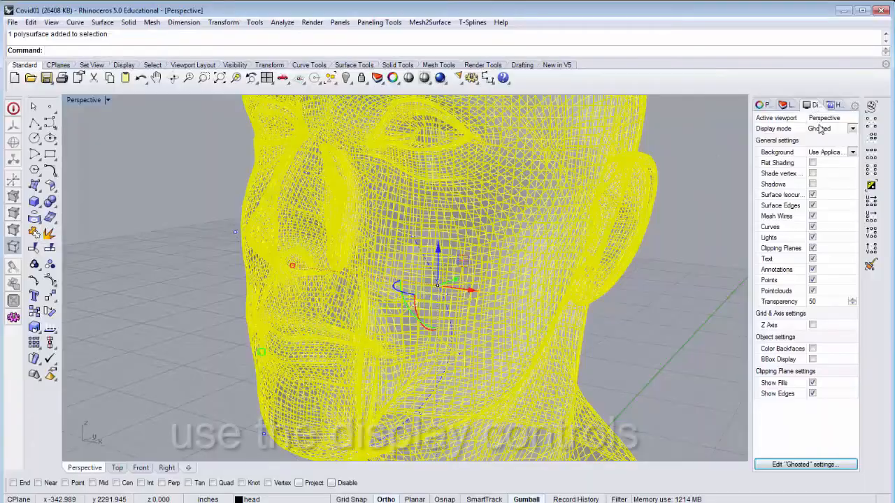
click(813, 195)
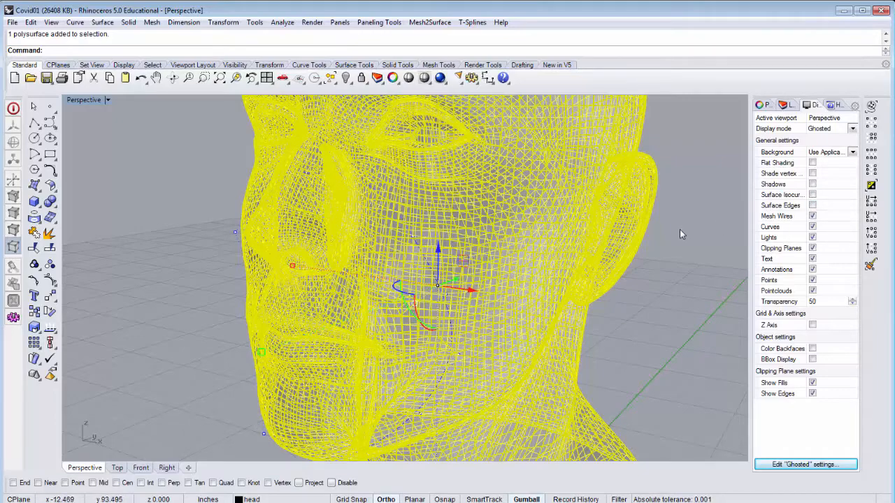
key(Escape)
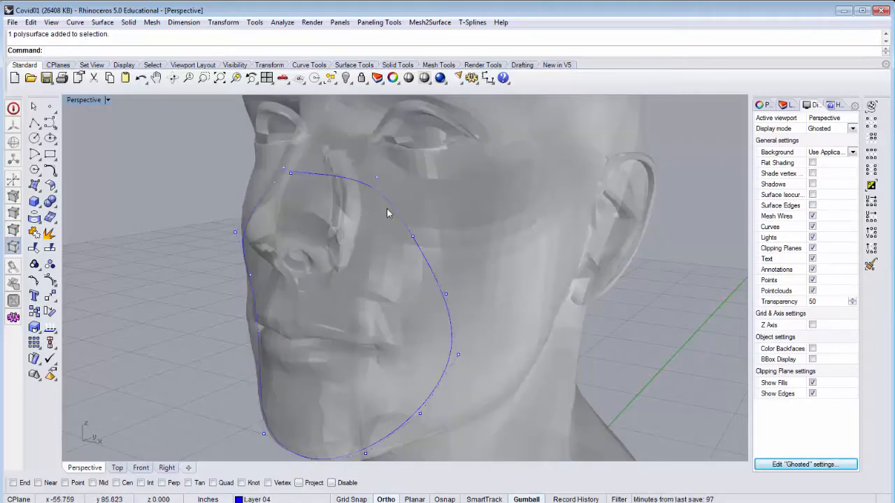
Move the curve's control point at the nose bridge forward, away from the face, and raise it with the gumball.
right_drag(377, 195, 302, 221)
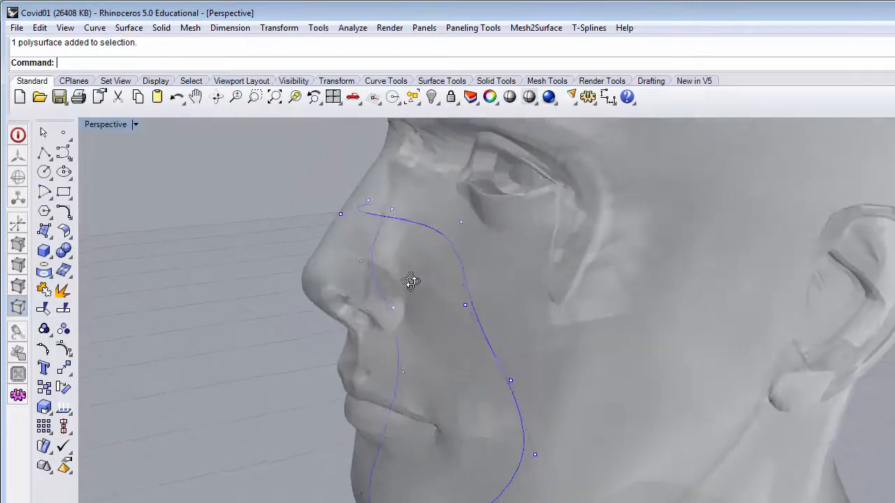
right_drag(377, 274, 474, 285)
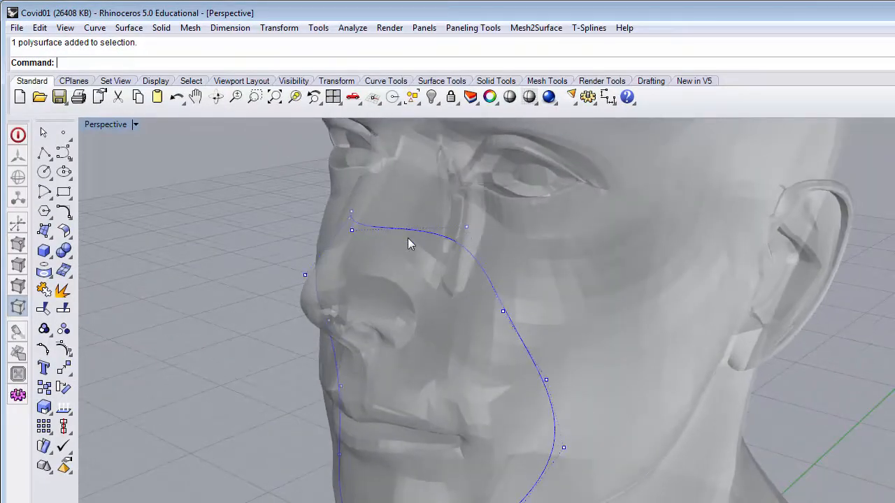
mouse_move(410, 243)
right_down()
mouse_move(469, 252)
mouse_move(398, 258)
mouse_move(412, 233)
mouse_move(409, 242)
right_up()
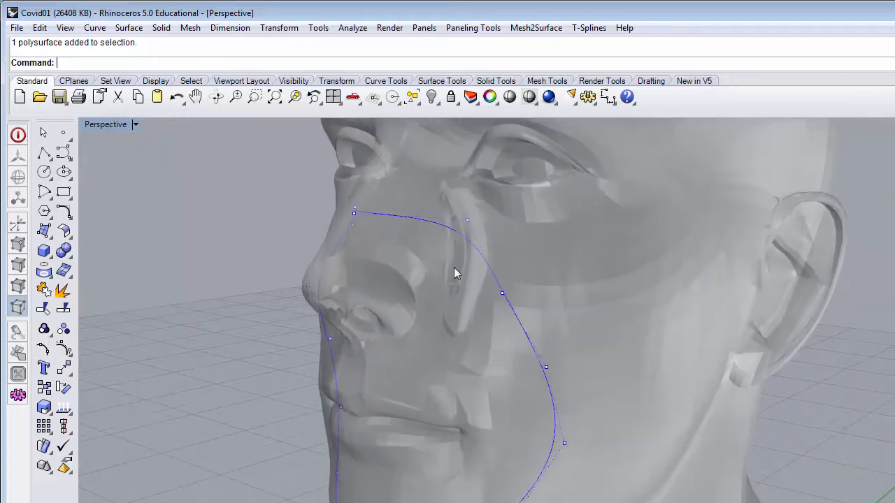
right_drag(406, 244, 346, 208)
click(345, 208)
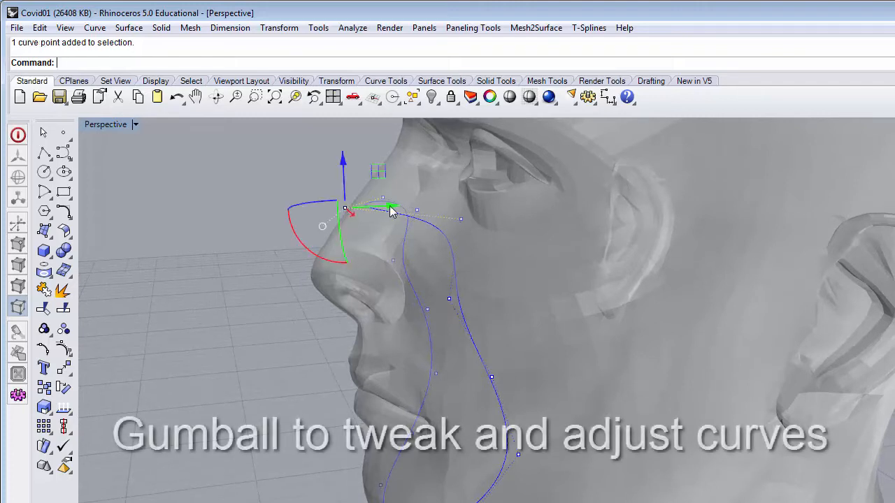
drag(389, 205, 361, 207)
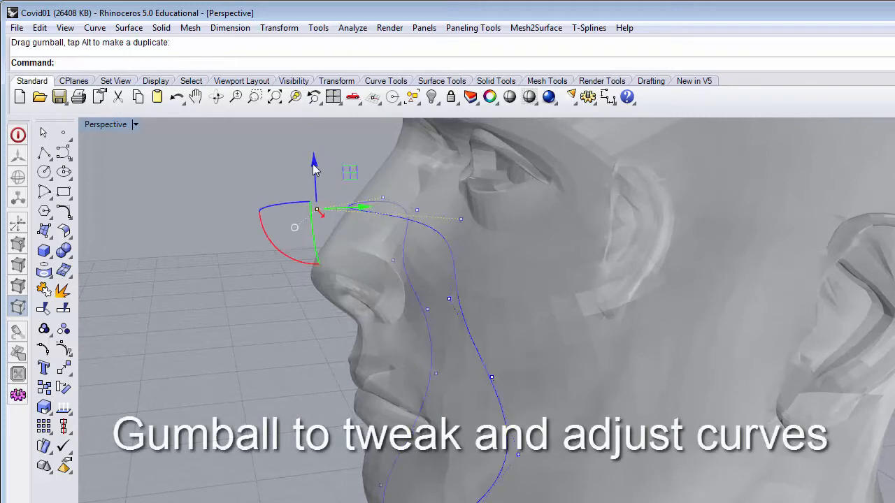
drag(314, 167, 339, 136)
Adjust the height of the neighbouring control point on the other side of the nose bridge and move it back toward the face.
drag(362, 174, 390, 168)
right_drag(415, 183, 647, 249)
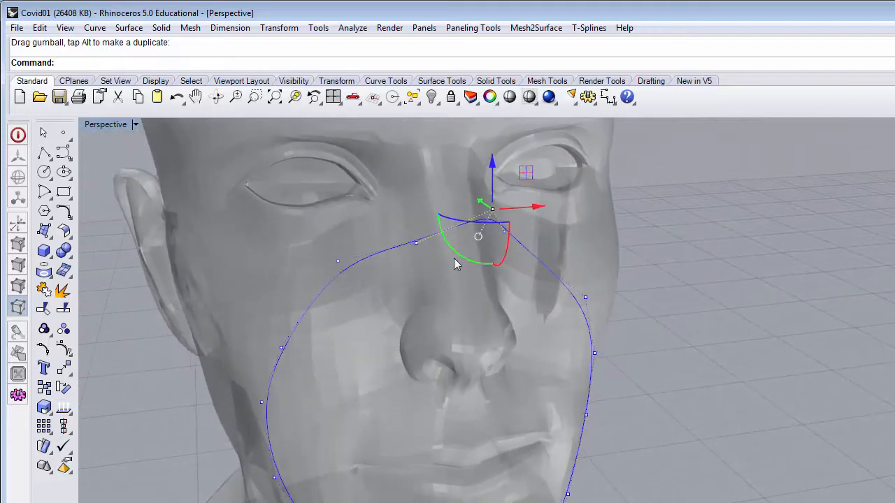
shift+click(416, 244)
drag(416, 199, 427, 225)
right_drag(427, 226, 590, 212)
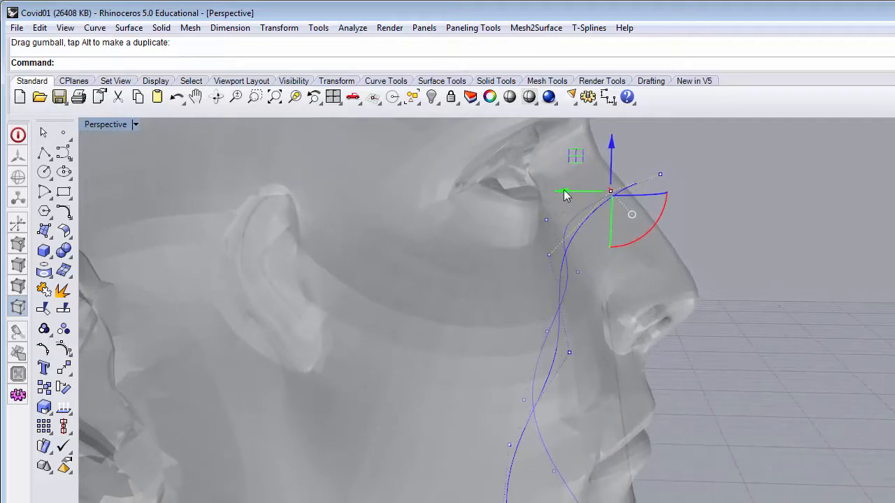
drag(565, 195, 552, 200)
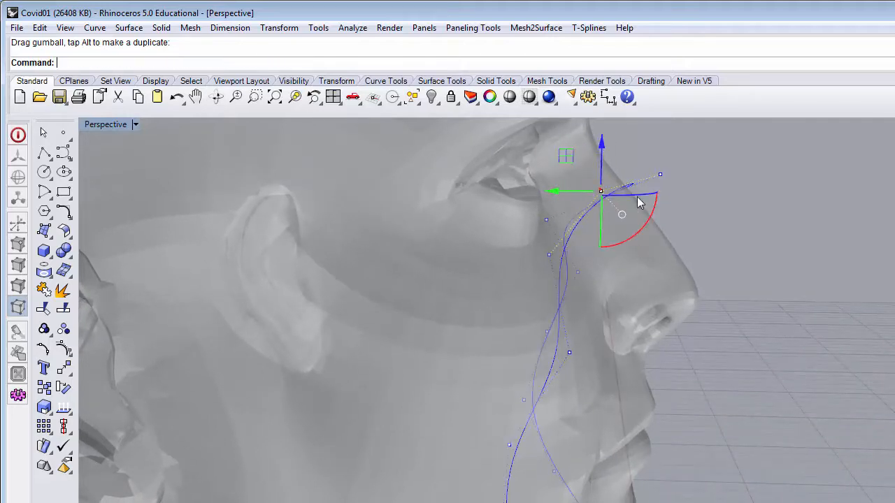
Pull the foremost control point at the nose bridge slightly back toward the face.
click(659, 174)
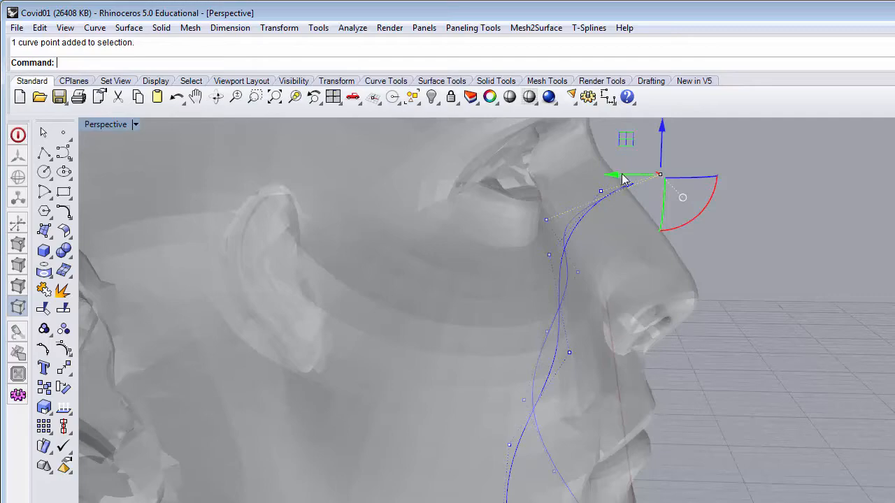
mouse_move(624, 179)
mouse_down()
mouse_move(606, 175)
mouse_move(616, 176)
mouse_up()
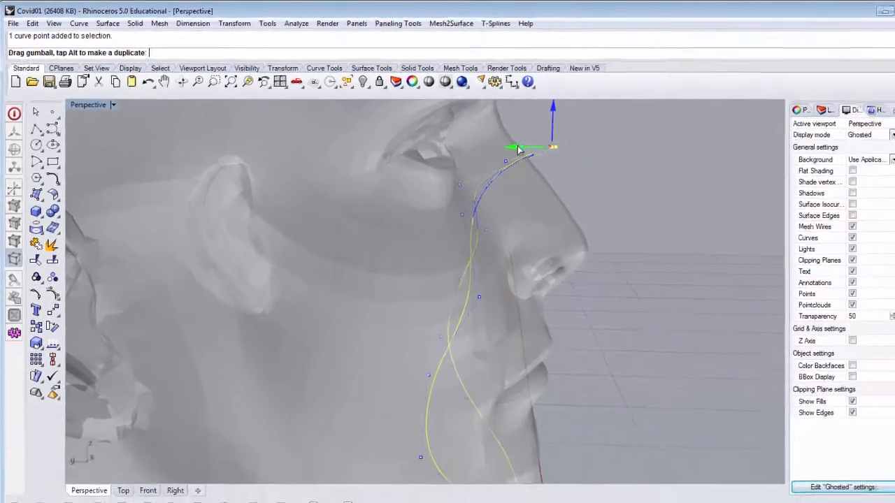
drag(517, 146, 518, 146)
right_drag(593, 172, 312, 136)
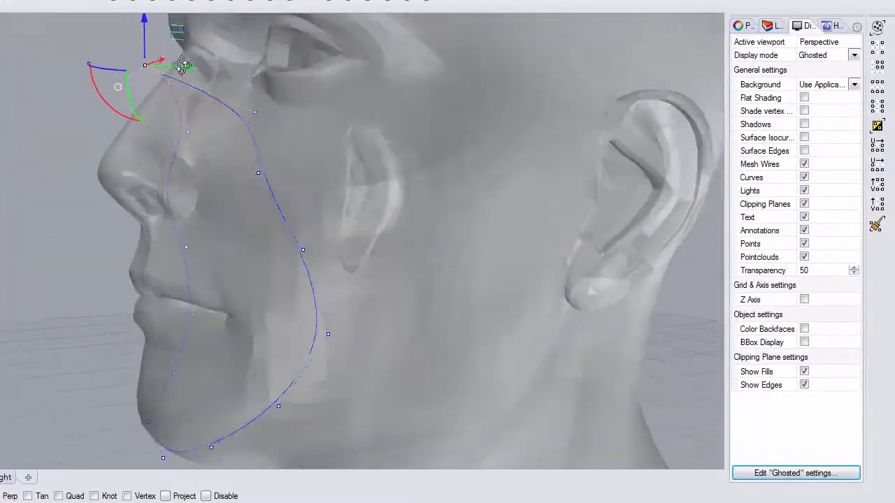
right_drag(182, 67, 232, 125)
Adjust the depth of the control point beside the nose and shift the nose bridge point slightly sideways toward the face's centerline.
click(256, 111)
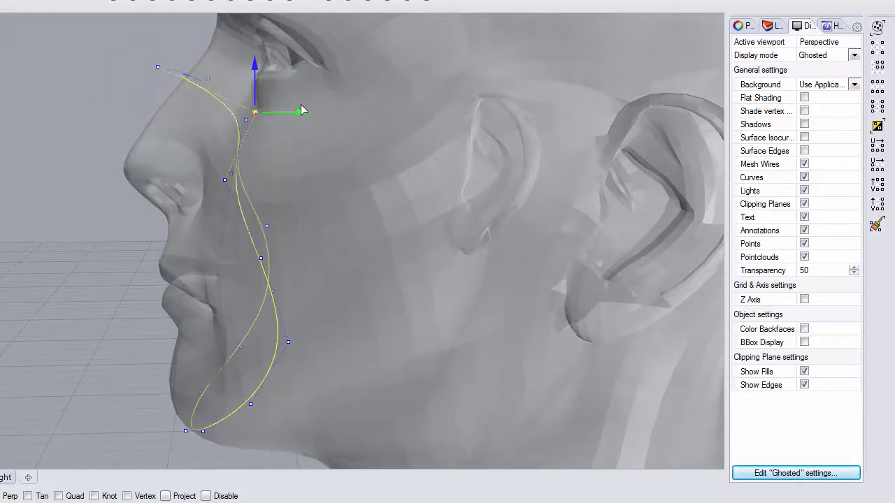
right_drag(299, 103, 500, 154)
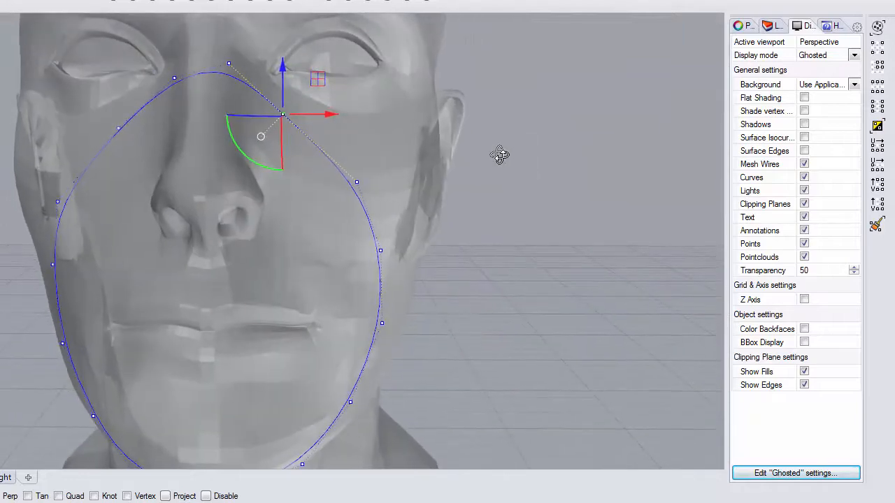
click(229, 64)
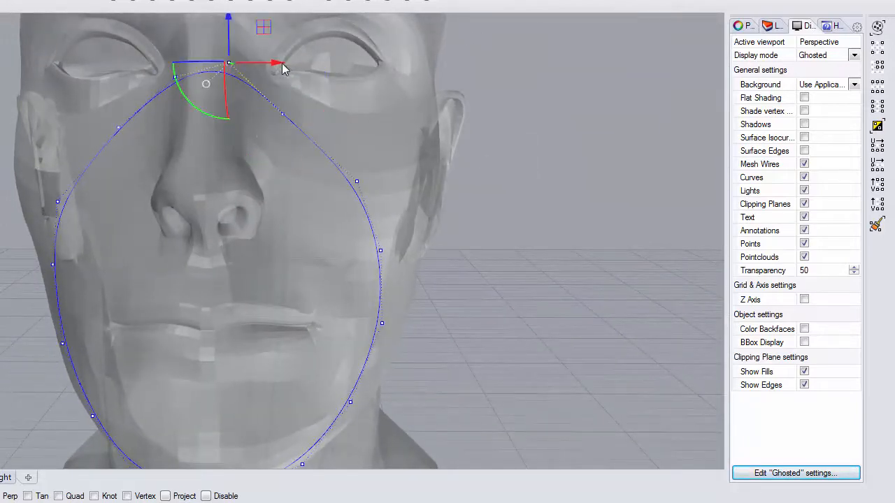
drag(277, 65, 268, 65)
right_drag(329, 158, 164, 250)
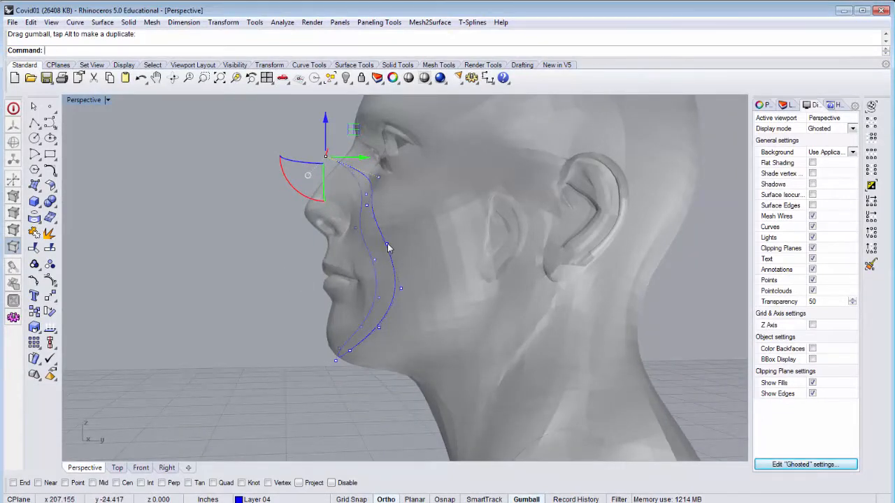
Select a cheek control point and show the Right view in Ghosted display mode, after trying Rendered.
click(388, 245)
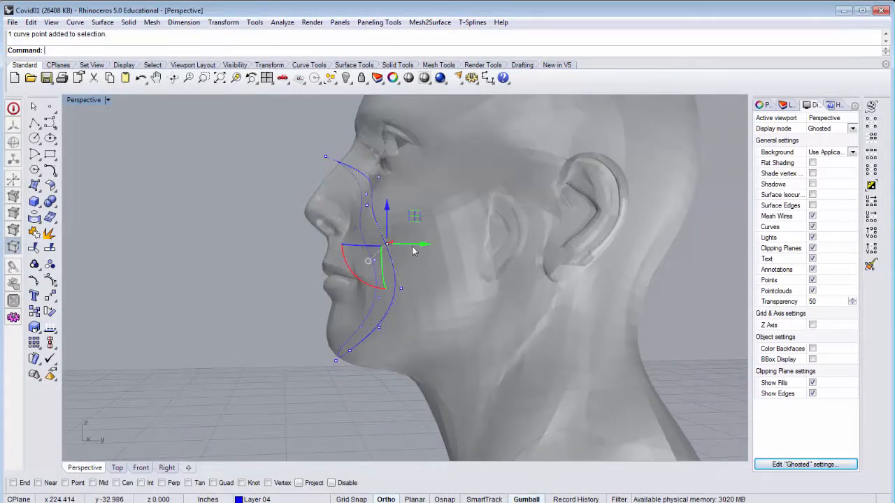
click(167, 469)
scroll(374, 281, up, 5)
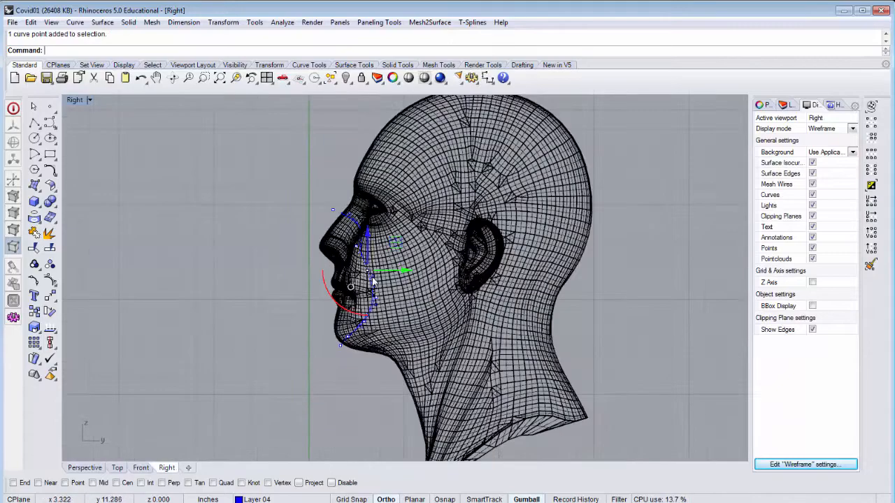
click(90, 100)
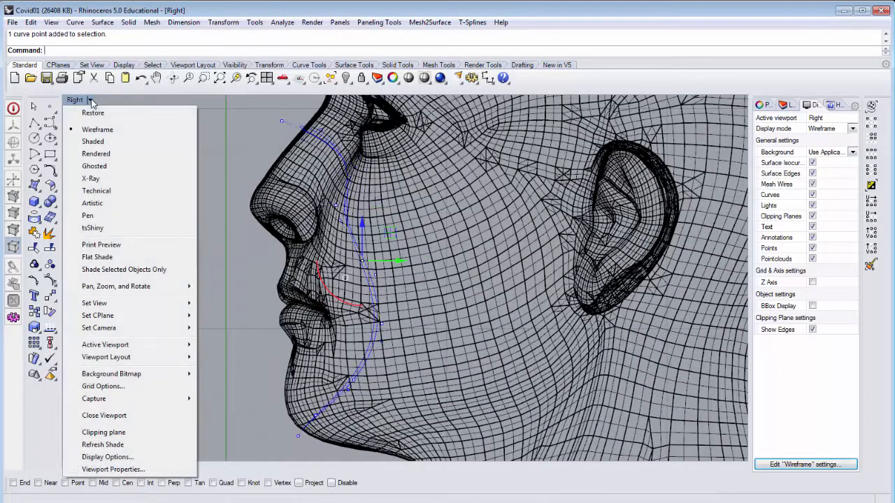
click(105, 155)
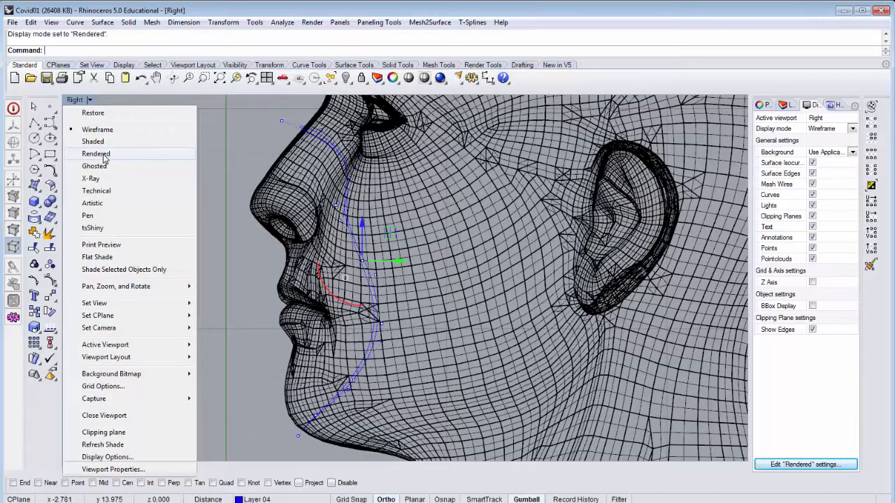
right_drag(272, 252, 342, 256)
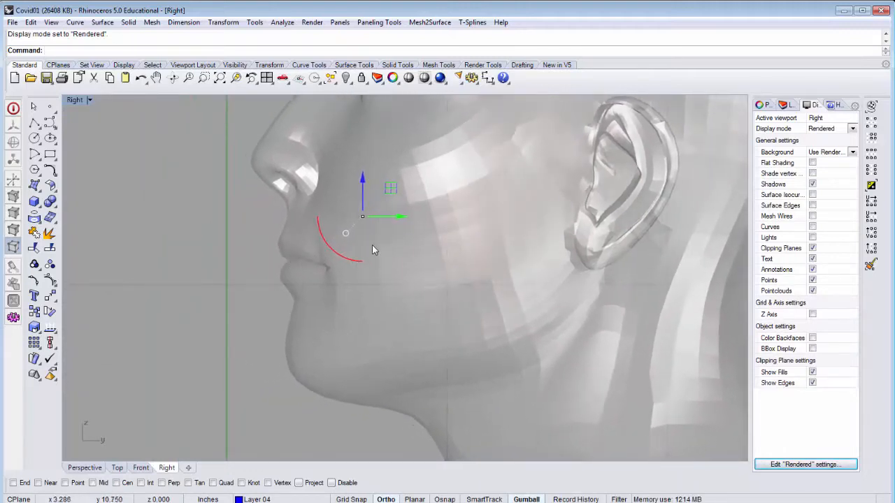
click(75, 100)
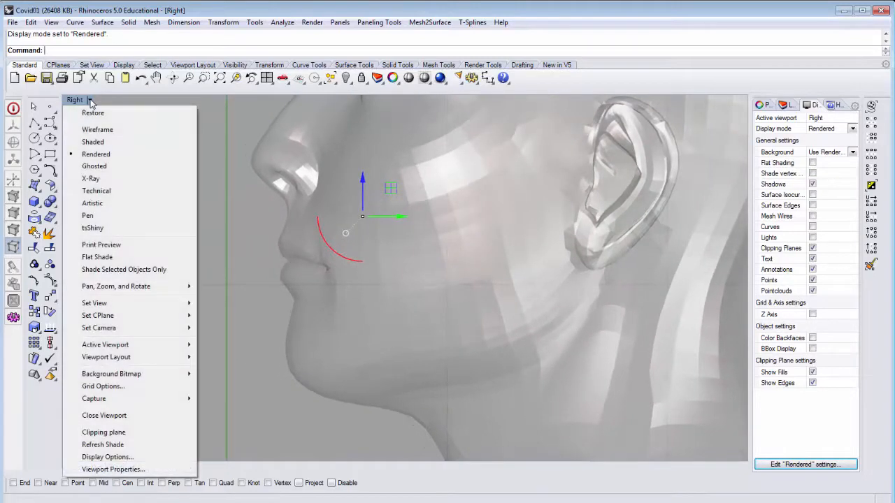
click(105, 166)
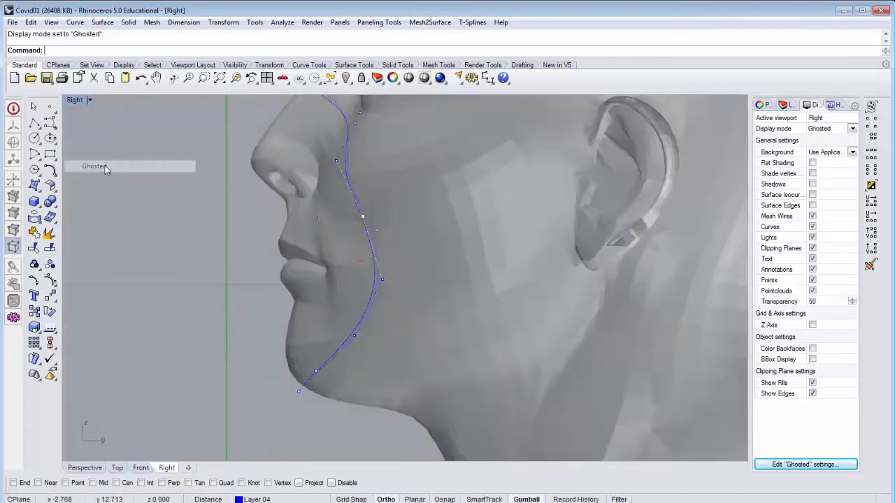
In the Right view, move the paired cheek and jaw control points back toward the ear and reposition the chin points under the chin.
scroll(353, 229, up, 2)
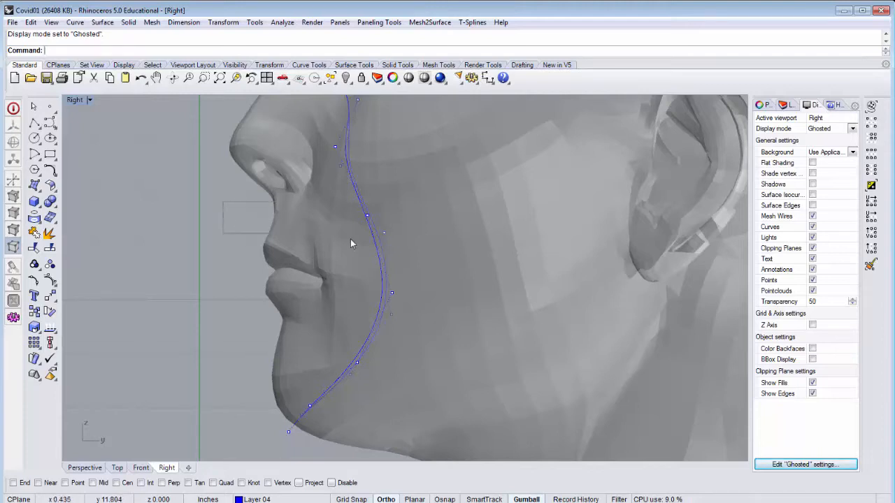
drag(418, 262, 434, 236)
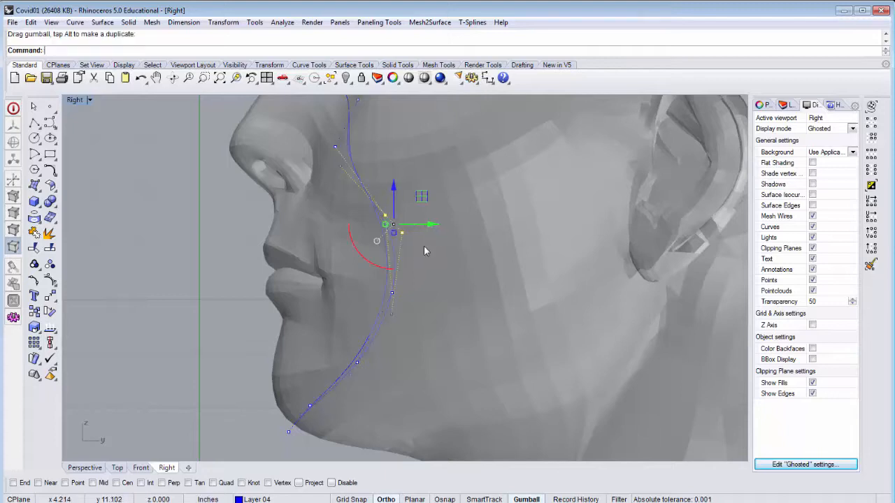
drag(210, 341, 339, 395)
drag(415, 425, 418, 433)
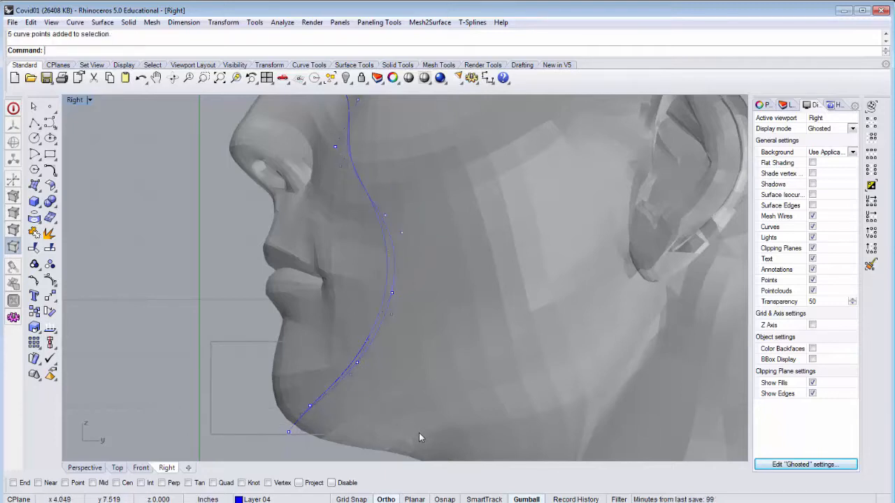
drag(362, 400, 350, 422)
drag(223, 376, 339, 445)
drag(308, 384, 367, 389)
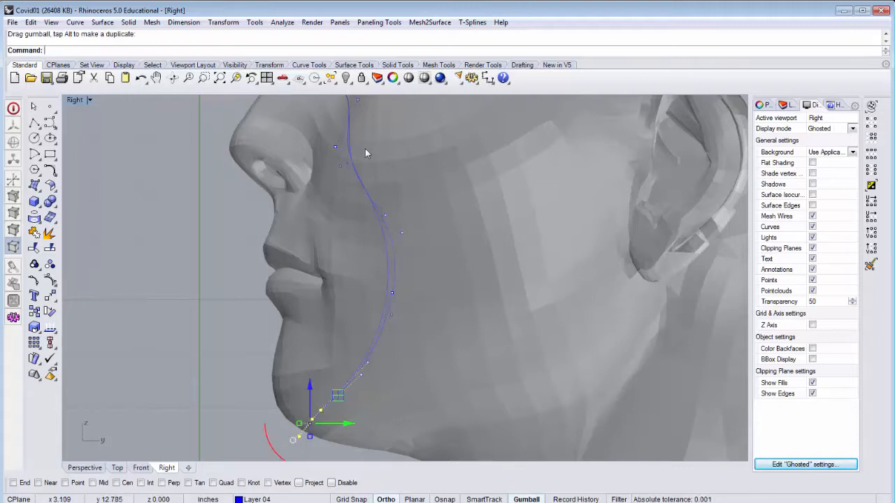
Examine the fit of the curve around the nose bridge, cheeks and chin in the Right and Perspective views.
scroll(374, 257, down, 3)
scroll(377, 175, up, 5)
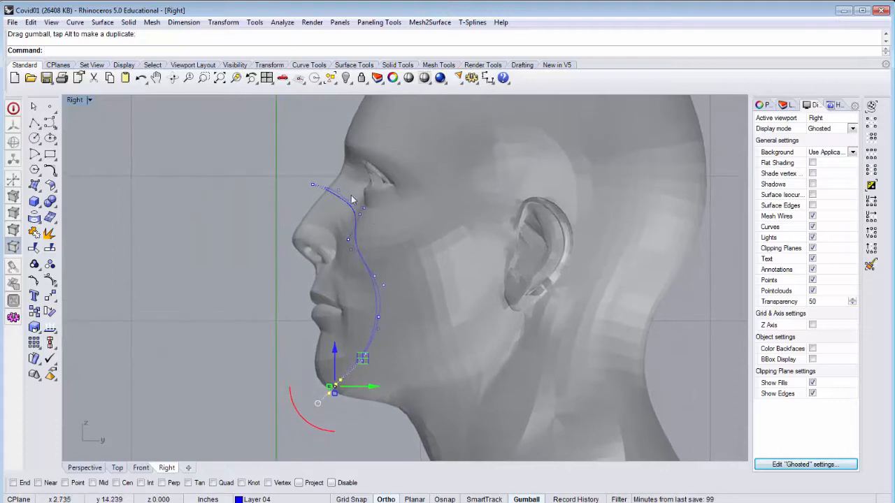
right_drag(346, 201, 347, 202)
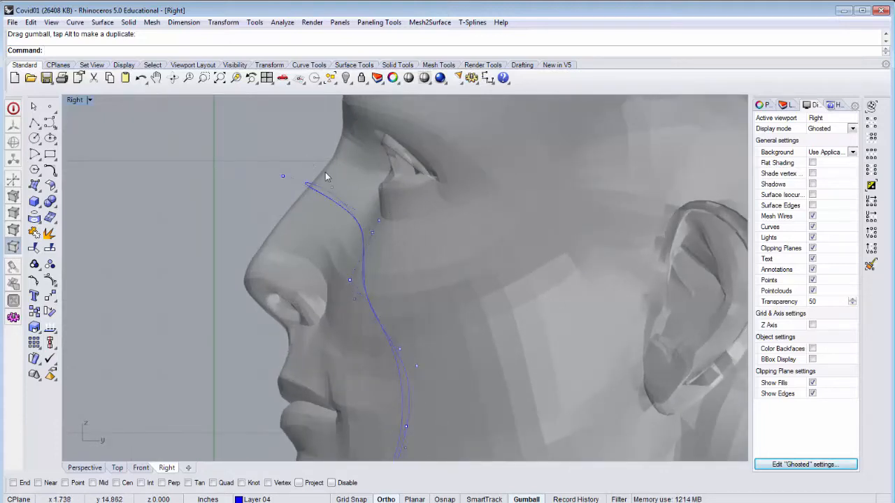
click(85, 468)
right_drag(162, 314, 312, 333)
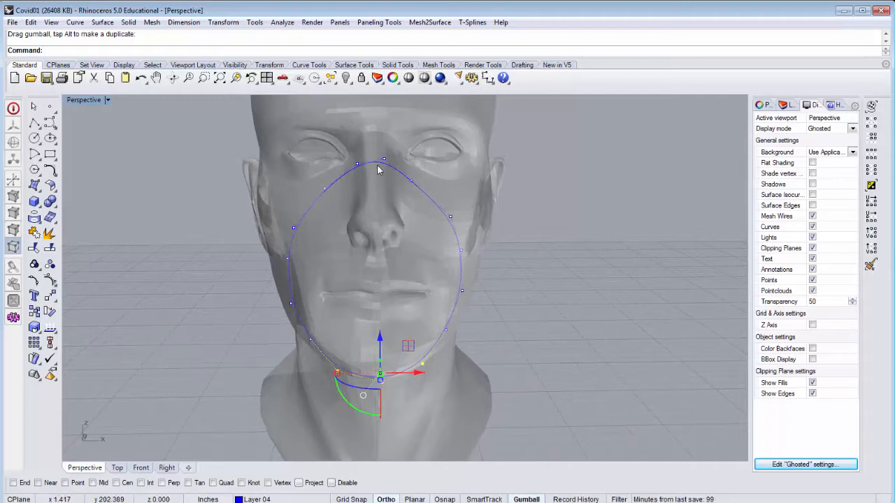
scroll(377, 169, up, 3)
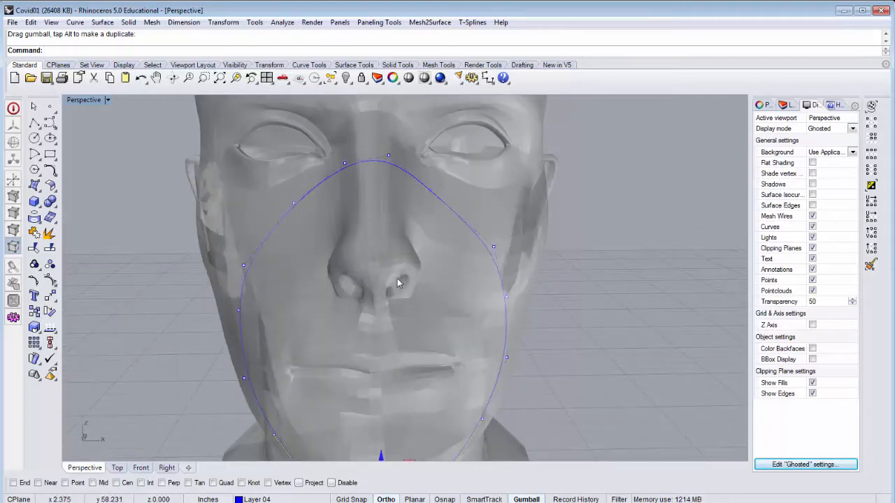
scroll(393, 250, down, 6)
right_drag(388, 358, 358, 341)
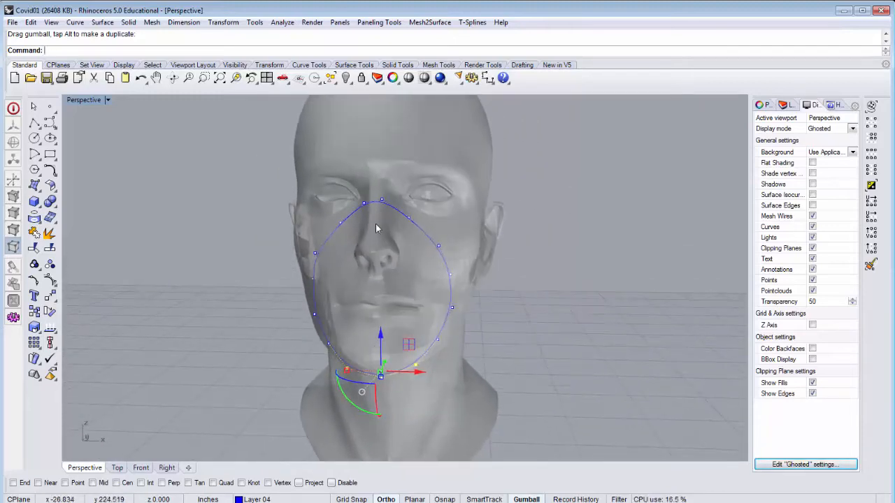
mouse_move(373, 224)
right_down()
mouse_move(381, 207)
mouse_move(371, 212)
right_up()
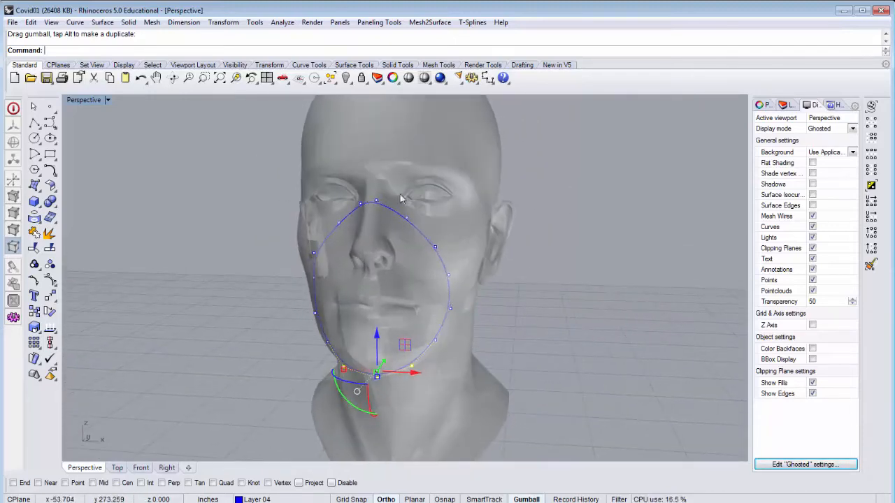
mouse_move(384, 366)
right_down()
mouse_move(391, 315)
mouse_move(394, 381)
mouse_move(399, 370)
mouse_move(391, 364)
mouse_move(384, 381)
right_up()
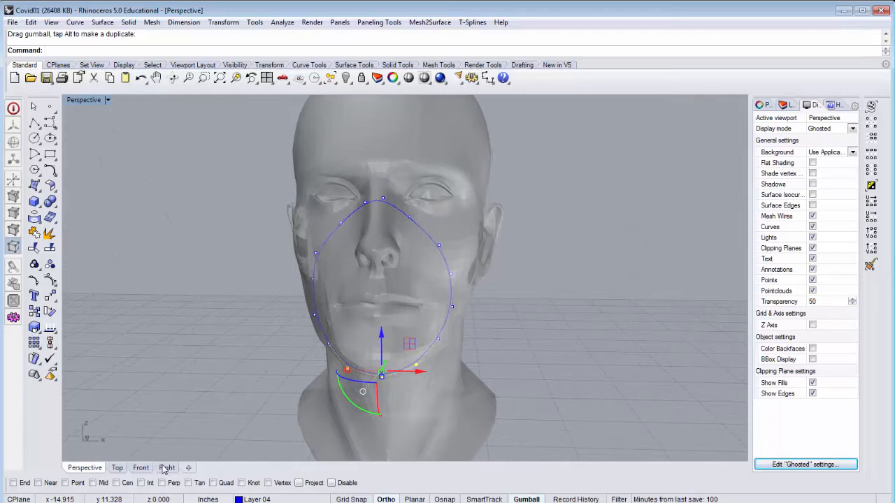
Show the Front view in Ghosted display mode, framed on the mask outline.
click(142, 469)
scroll(314, 277, down, 3)
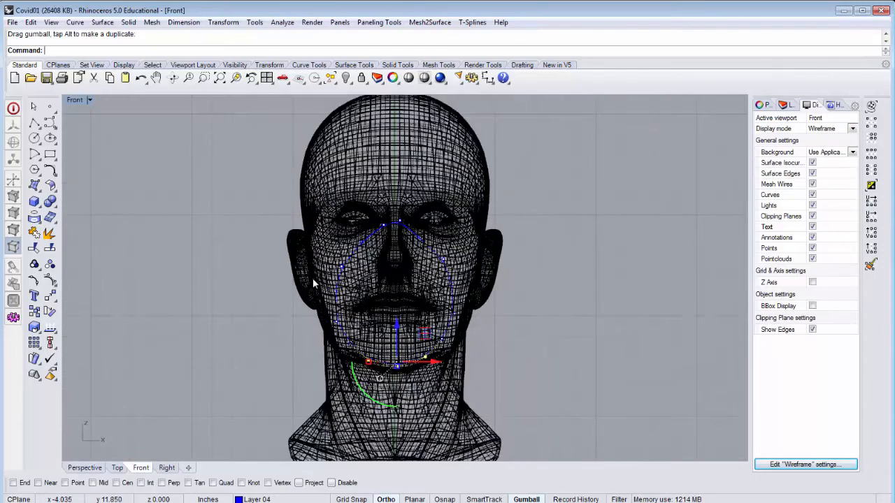
click(89, 100)
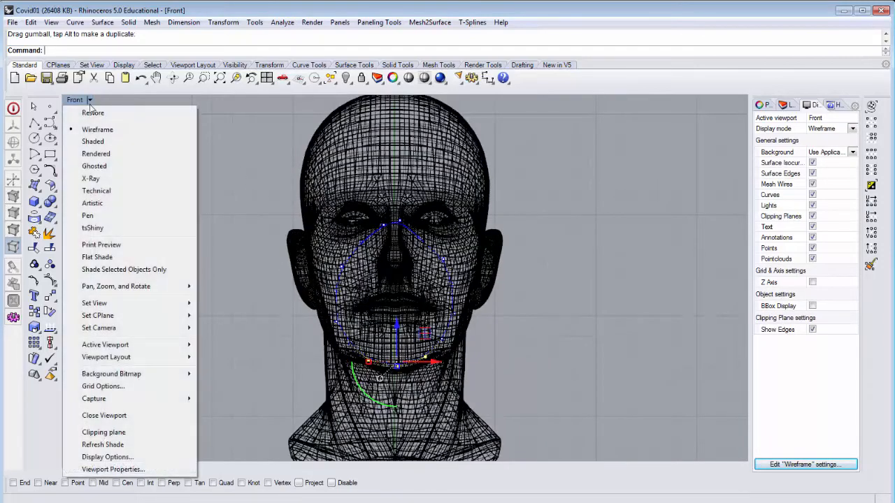
click(96, 166)
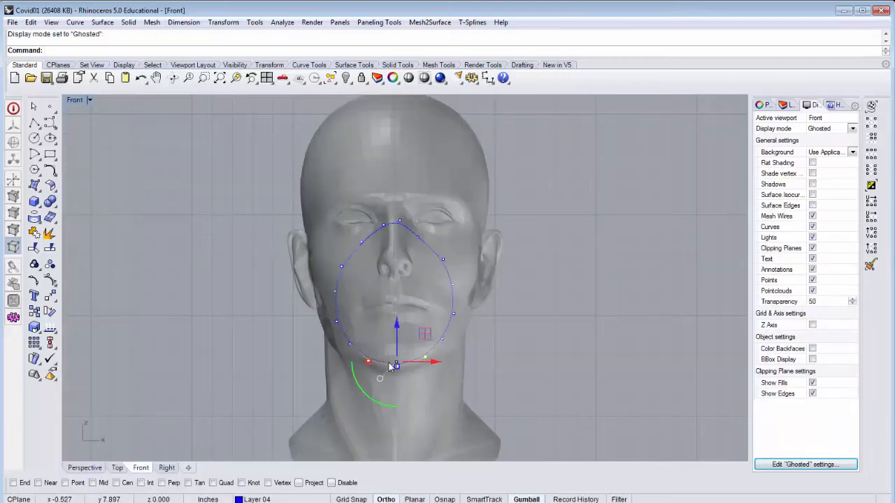
scroll(399, 369, up, 4)
scroll(409, 372, down, 2)
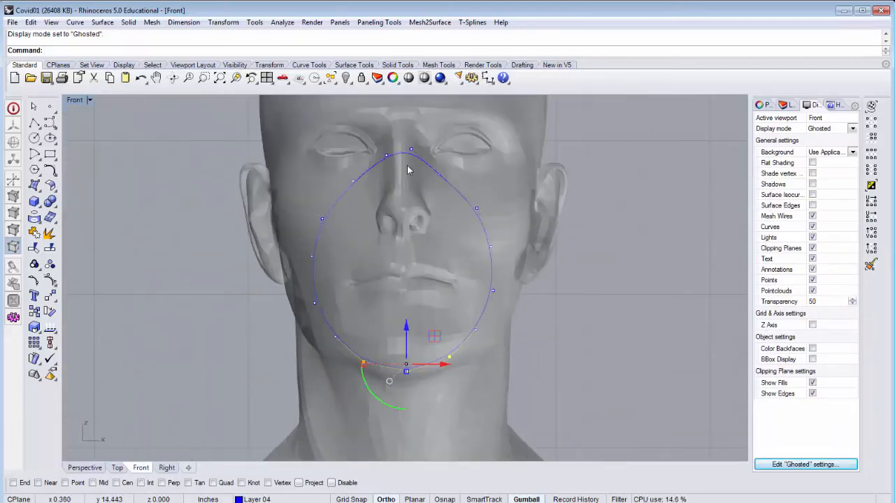